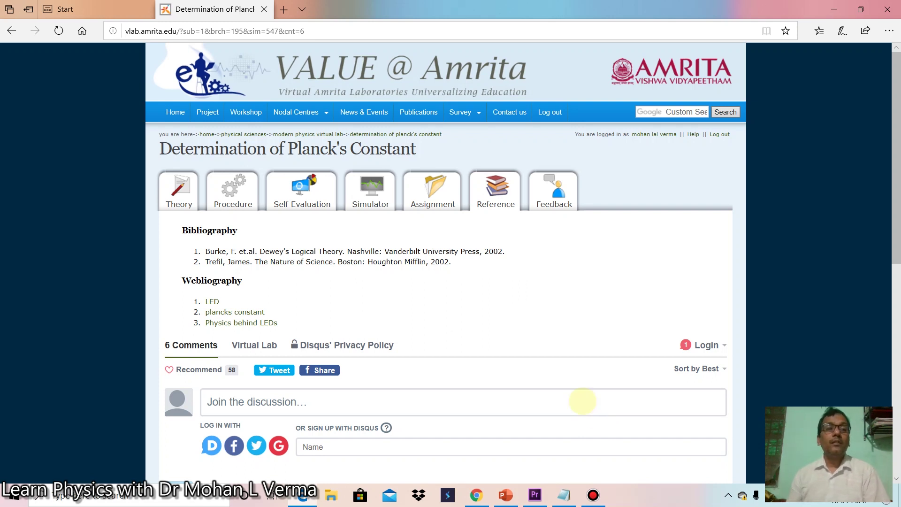
Review the Theory and Procedure pages, then bring up the Self Evaluation quiz.
{"action": "left_click", "coordinate": [179, 189]}
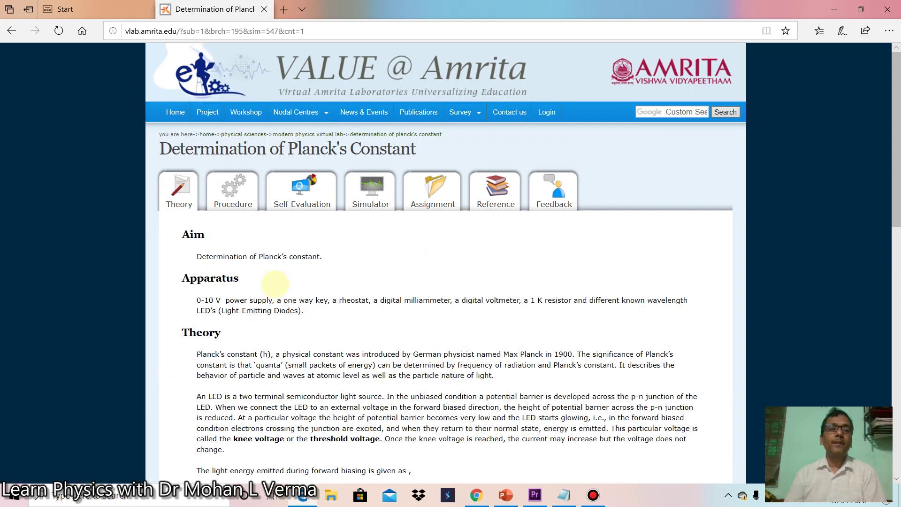
{"action": "left_click", "coordinate": [233, 212]}
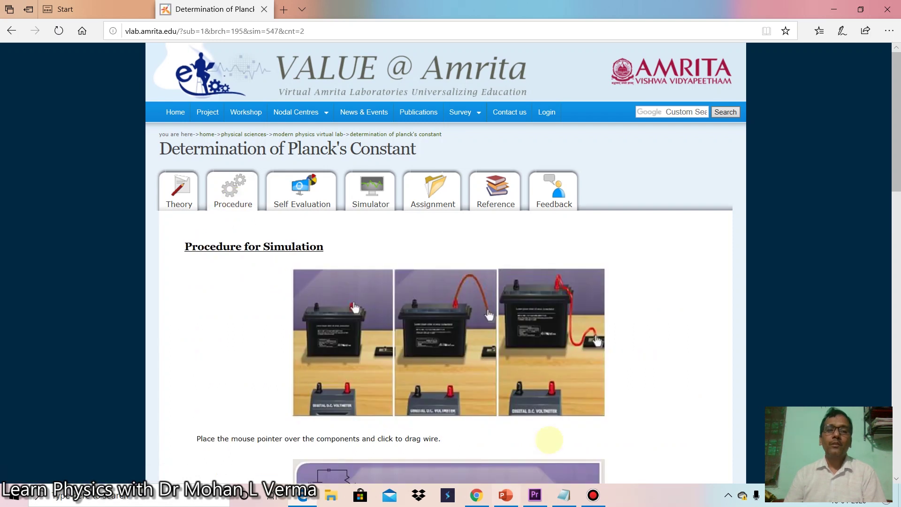
{"action": "scroll", "coordinate": [544, 440], "scroll_direction": "down", "scroll_amount": 6}
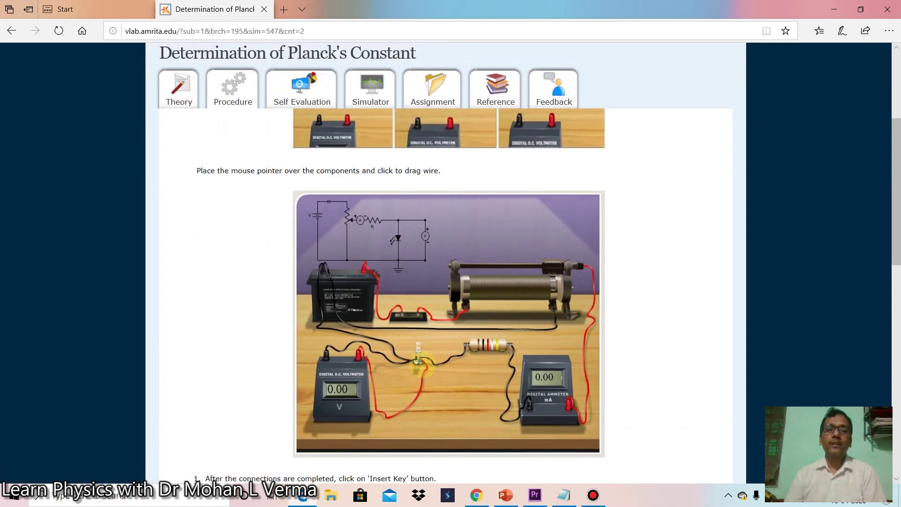
{"action": "scroll", "coordinate": [422, 366], "scroll_direction": "up", "scroll_amount": 5}
{"action": "left_click", "coordinate": [302, 123]}
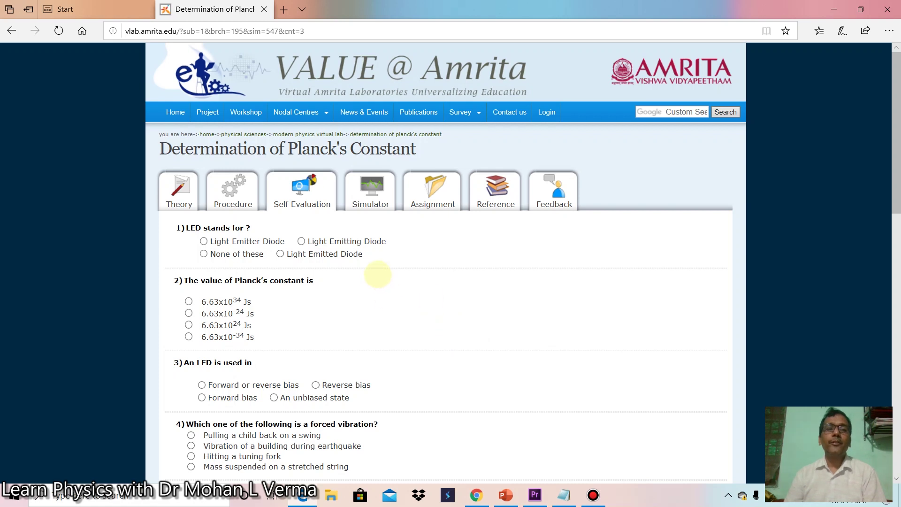
Open the Simulator and sign in with a Google account to unlock it.
{"action": "left_click", "coordinate": [371, 202]}
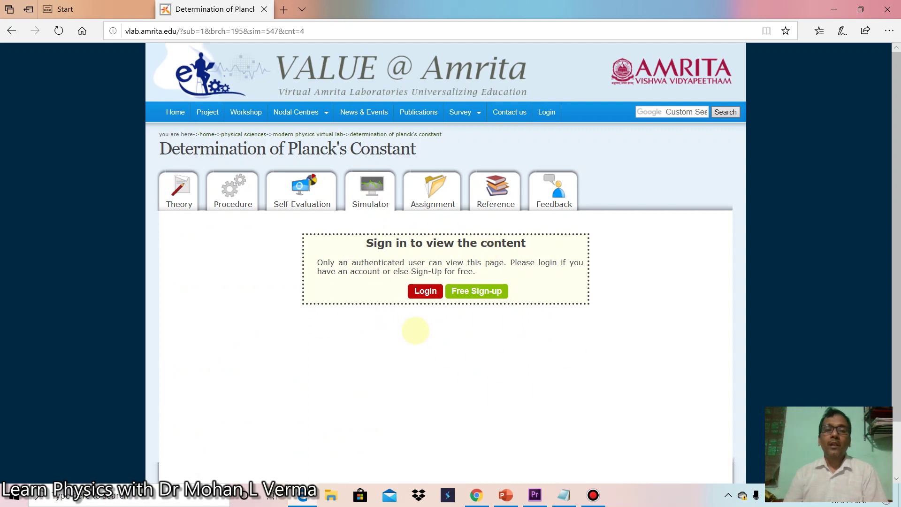
{"action": "left_click", "coordinate": [425, 291]}
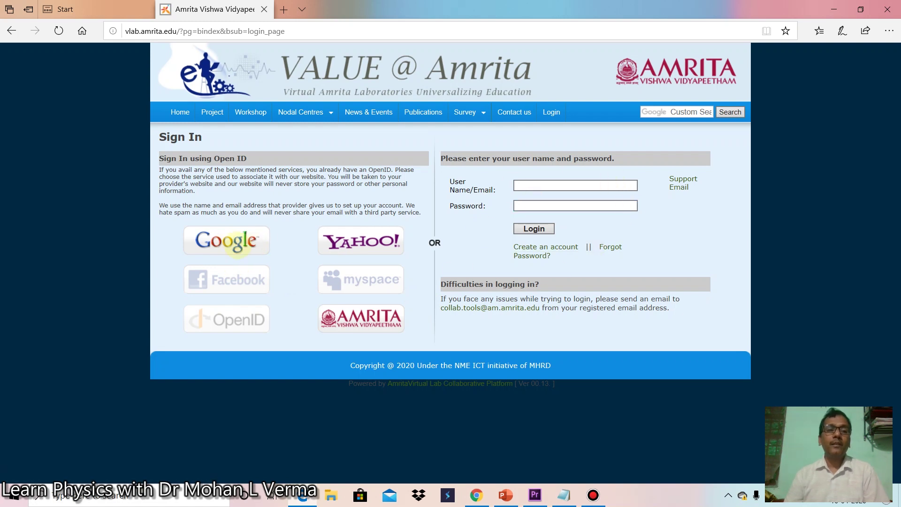
{"action": "left_click", "coordinate": [226, 243]}
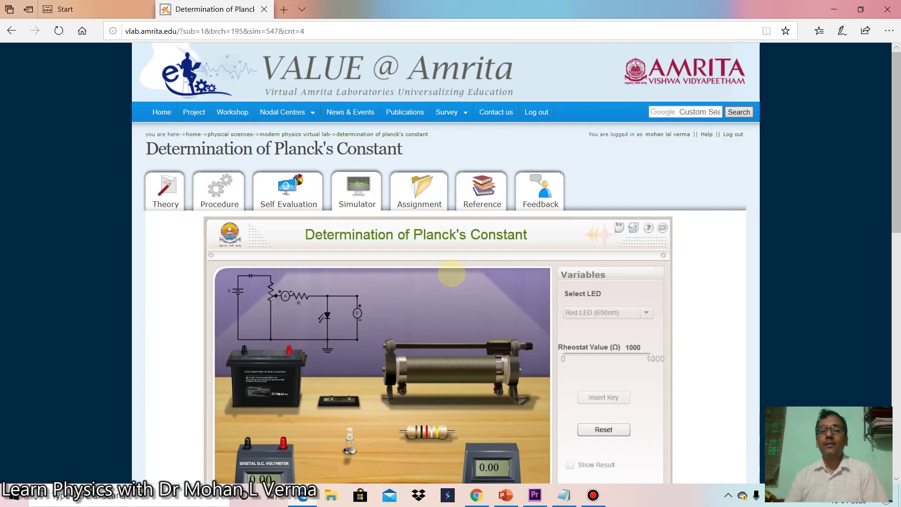
{"action": "scroll", "coordinate": [452, 273], "scroll_direction": "down", "scroll_amount": 2}
{"action": "scroll", "coordinate": [451, 273], "scroll_direction": "down", "scroll_amount": 2}
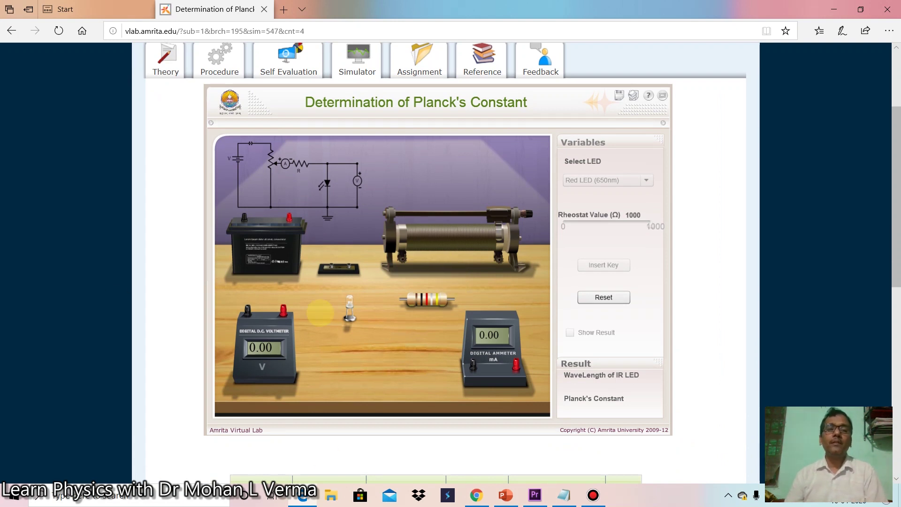
{"action": "scroll", "coordinate": [320, 312], "scroll_direction": "up", "scroll_amount": 2}
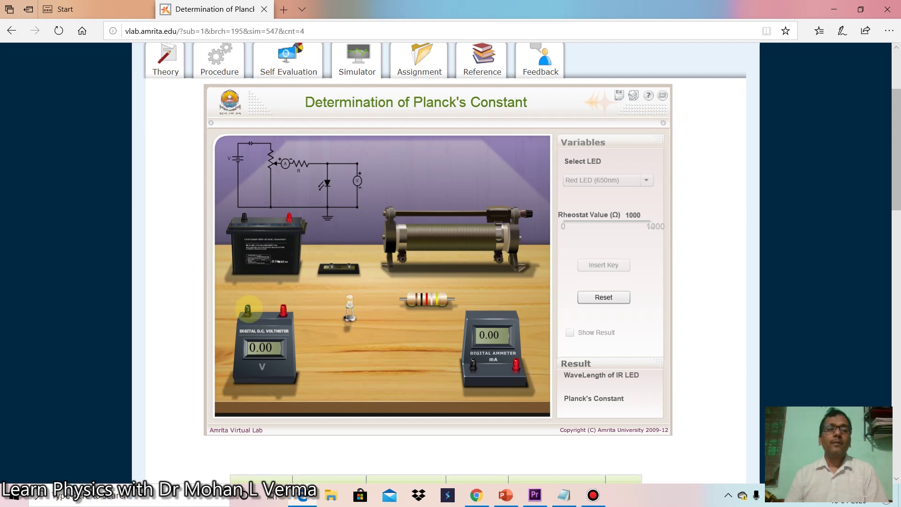
Wire the voltmeter across the LED, then LED to resistor, ammeter and rheostat.
{"action": "left_click_drag", "start_coordinate": [247, 309], "coordinate": [348, 317]}
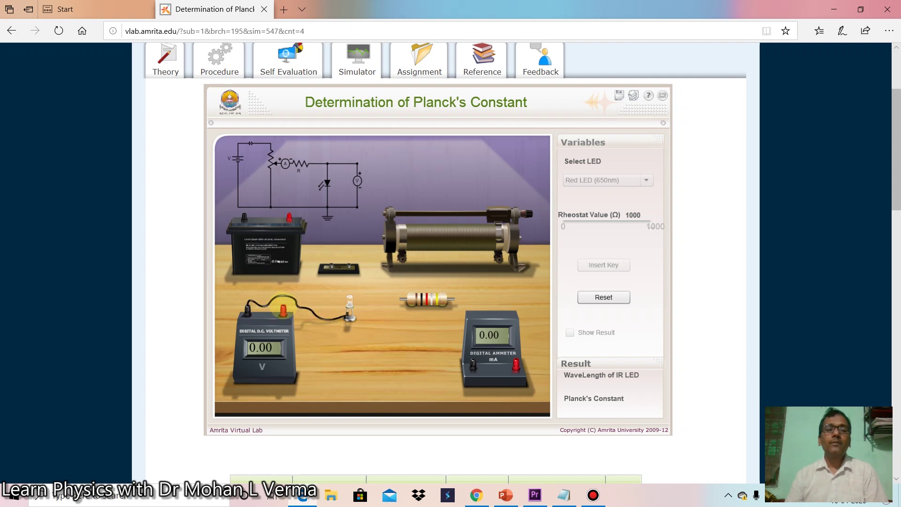
{"action": "left_click_drag", "start_coordinate": [283, 300], "coordinate": [353, 321]}
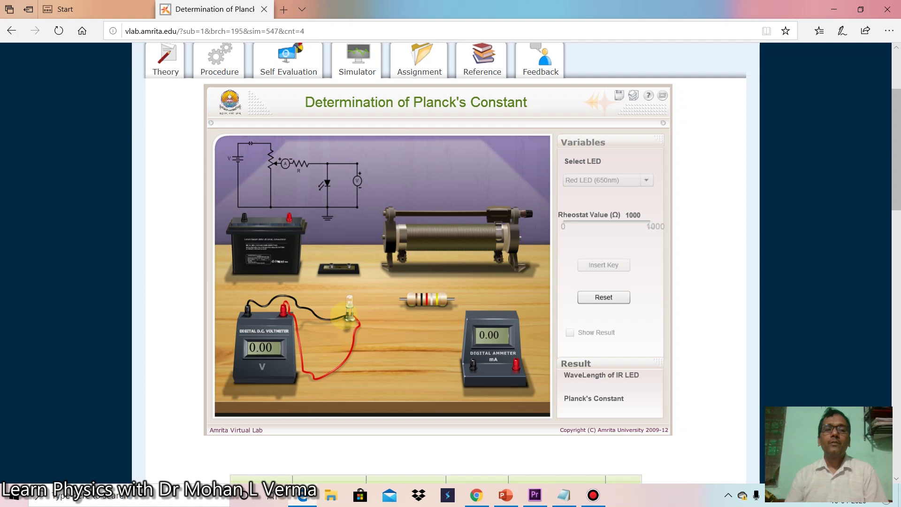
{"action": "left_click_drag", "start_coordinate": [350, 312], "coordinate": [397, 295]}
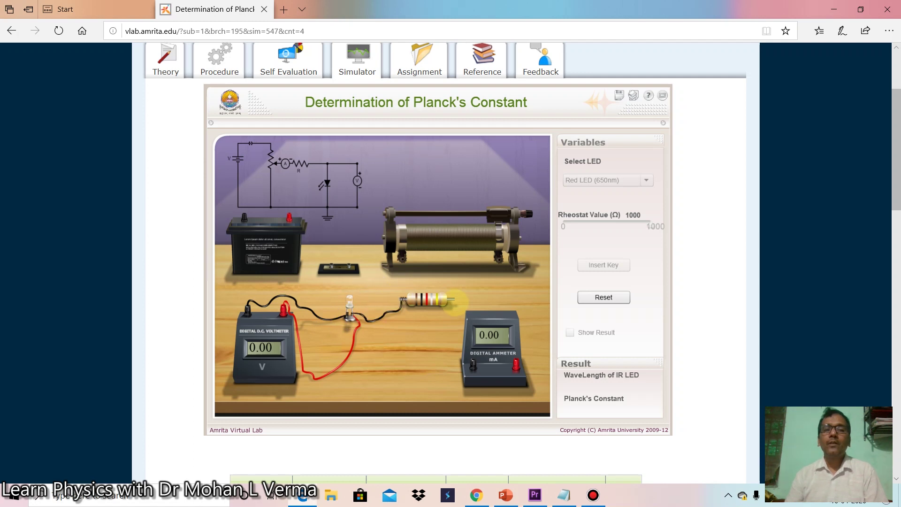
{"action": "left_click_drag", "start_coordinate": [453, 299], "coordinate": [473, 364]}
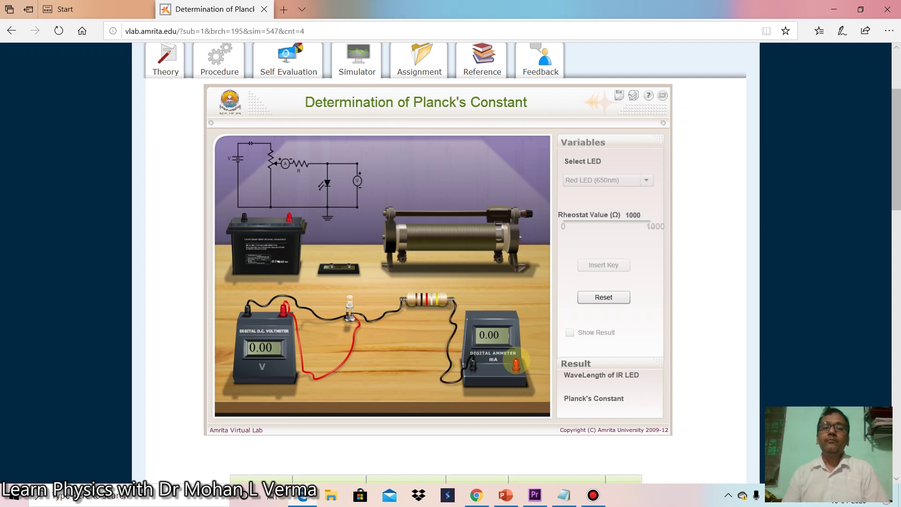
{"action": "left_click_drag", "start_coordinate": [517, 363], "coordinate": [536, 210]}
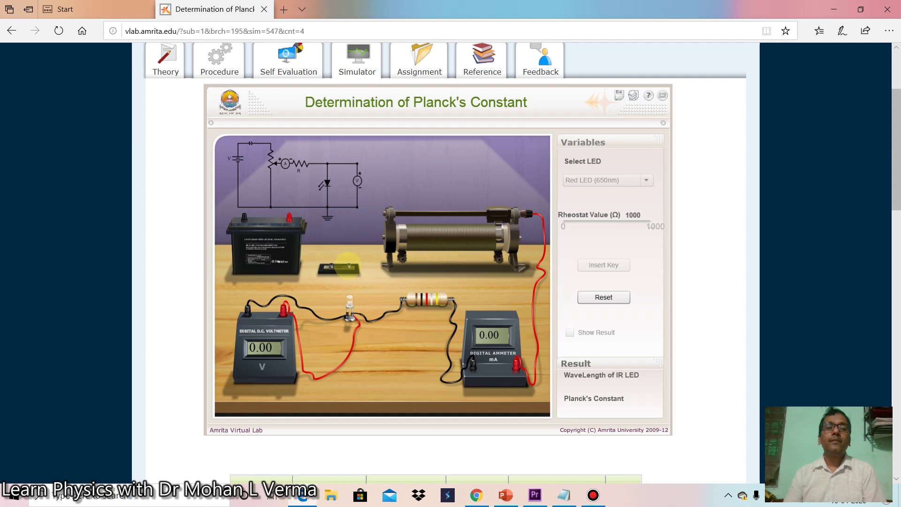
Connect the key to the rheostat and battery positive, and battery negative to the LED.
{"action": "left_click_drag", "start_coordinate": [349, 265], "coordinate": [403, 262]}
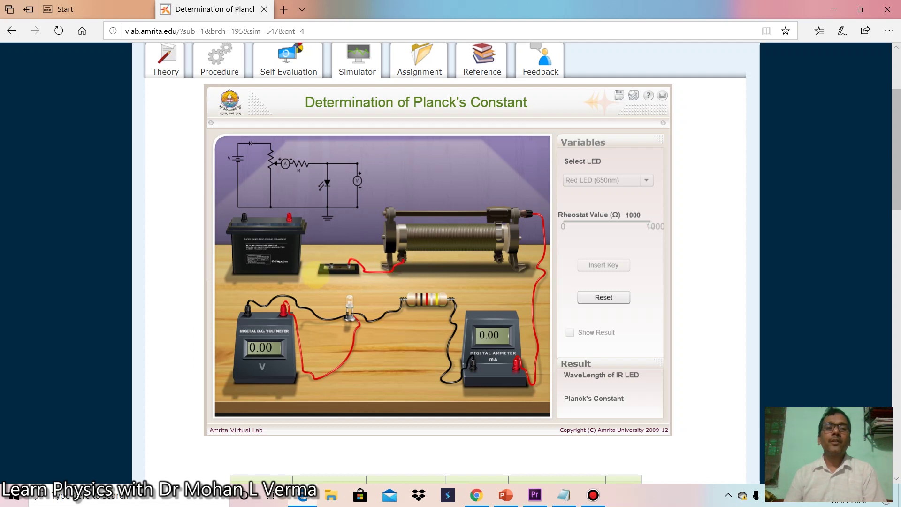
{"action": "left_click_drag", "start_coordinate": [331, 262], "coordinate": [290, 215]}
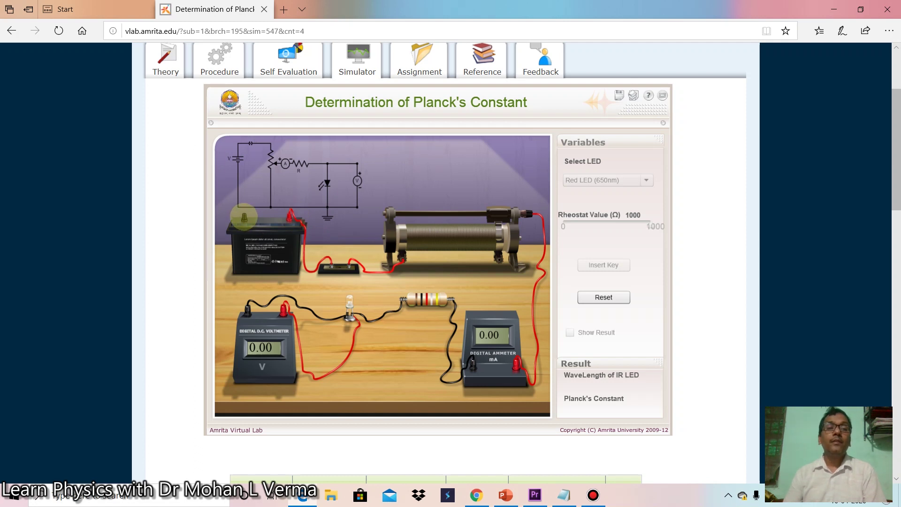
{"action": "left_click_drag", "start_coordinate": [244, 217], "coordinate": [504, 281]}
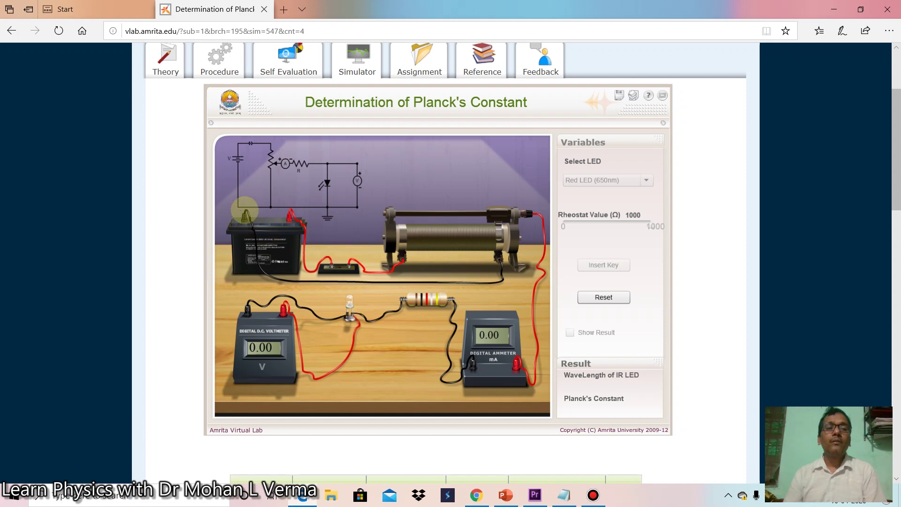
{"action": "left_click_drag", "start_coordinate": [244, 212], "coordinate": [349, 315]}
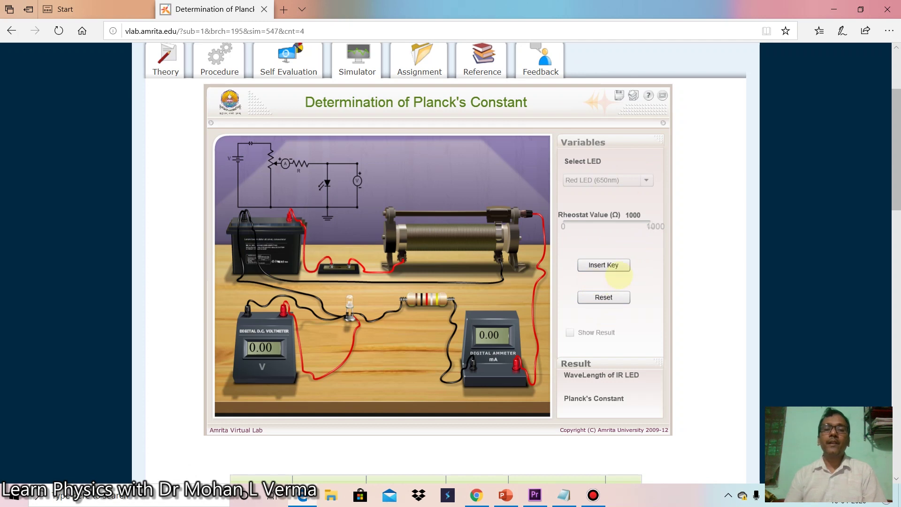
Insert the key, keep Red LED (650nm), and lower the rheostat to 150 Ω.
{"action": "left_click", "coordinate": [605, 266]}
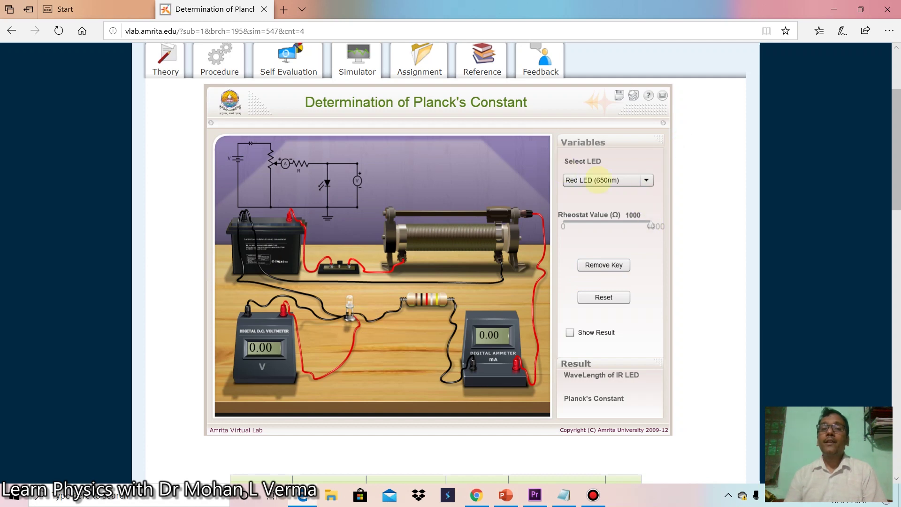
{"action": "left_click", "coordinate": [647, 180]}
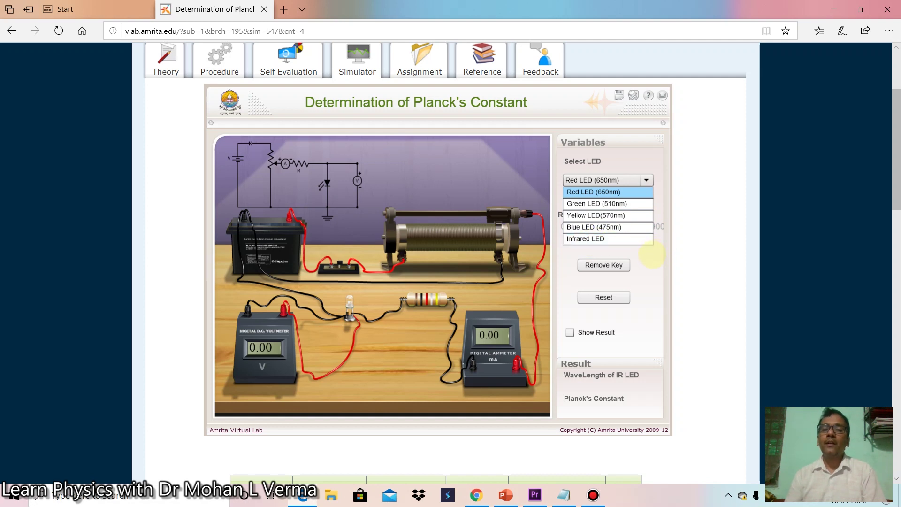
{"action": "left_click", "coordinate": [649, 260]}
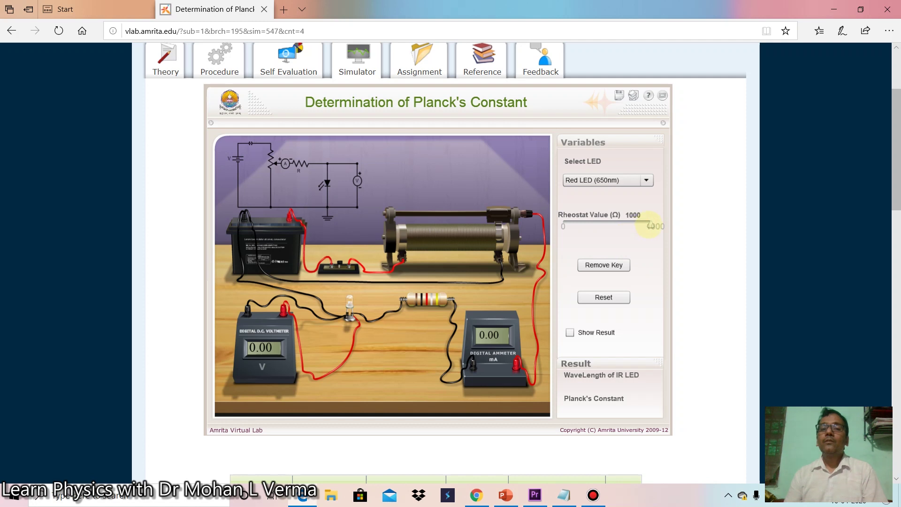
{"action": "left_click_drag", "start_coordinate": [652, 225], "coordinate": [581, 225]}
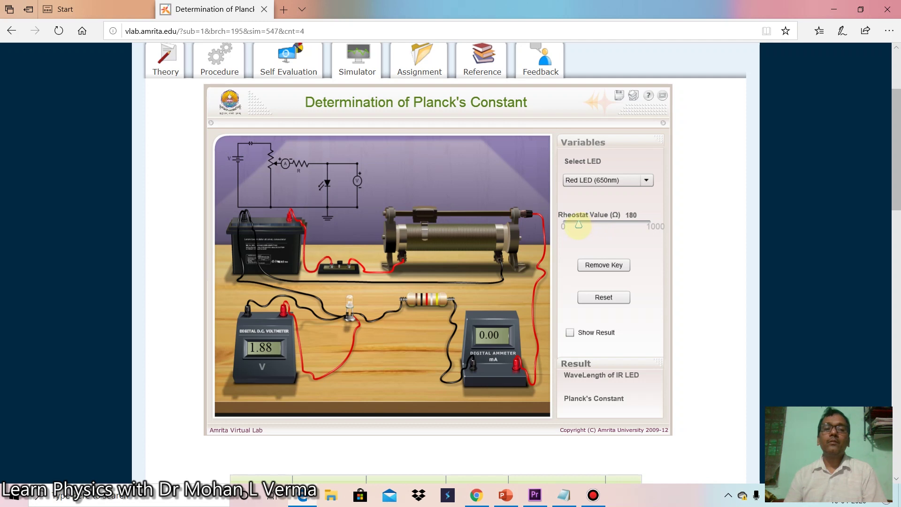
{"action": "left_click_drag", "start_coordinate": [578, 225], "coordinate": [577, 226]}
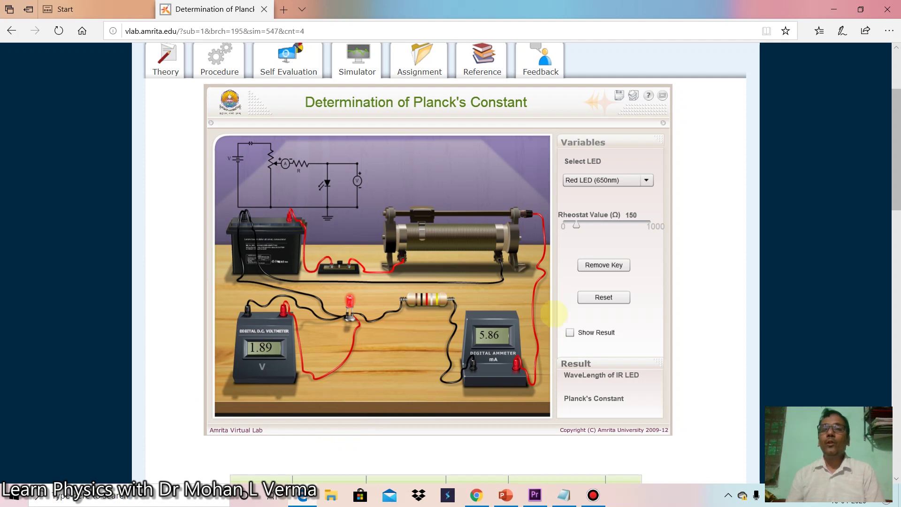
Scroll through the results tables, then view the Assignment questions and Reference list.
{"action": "scroll", "coordinate": [416, 389], "scroll_direction": "down", "scroll_amount": 3}
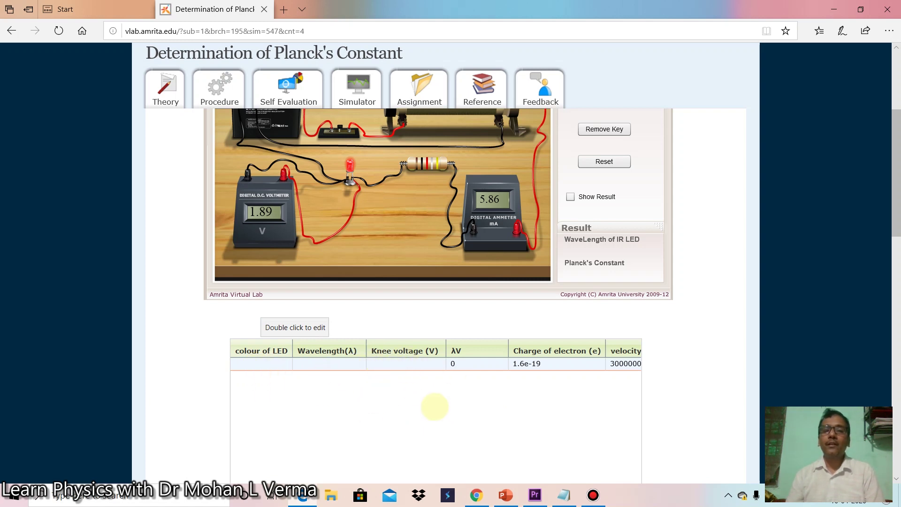
{"action": "scroll", "coordinate": [435, 406], "scroll_direction": "down", "scroll_amount": 1}
{"action": "scroll", "coordinate": [437, 401], "scroll_direction": "down", "scroll_amount": 2}
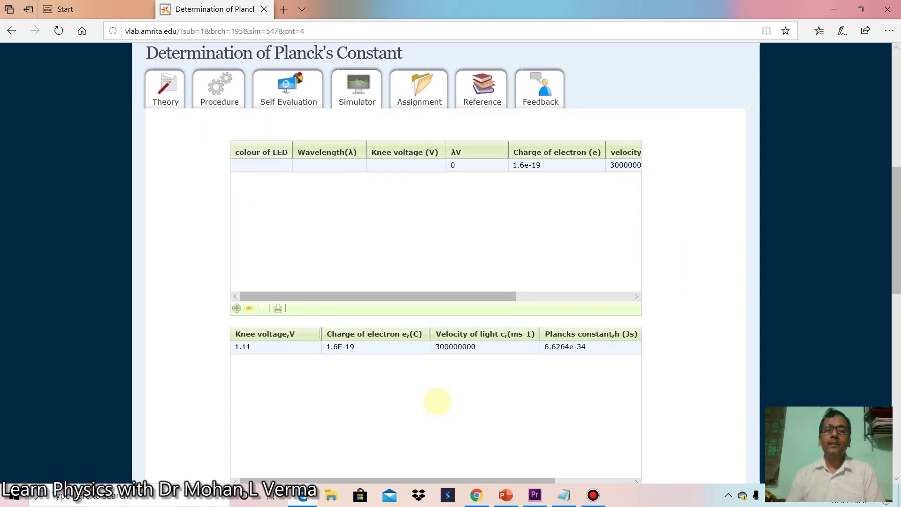
{"action": "scroll", "coordinate": [437, 402], "scroll_direction": "up", "scroll_amount": 5}
{"action": "left_click", "coordinate": [422, 197]}
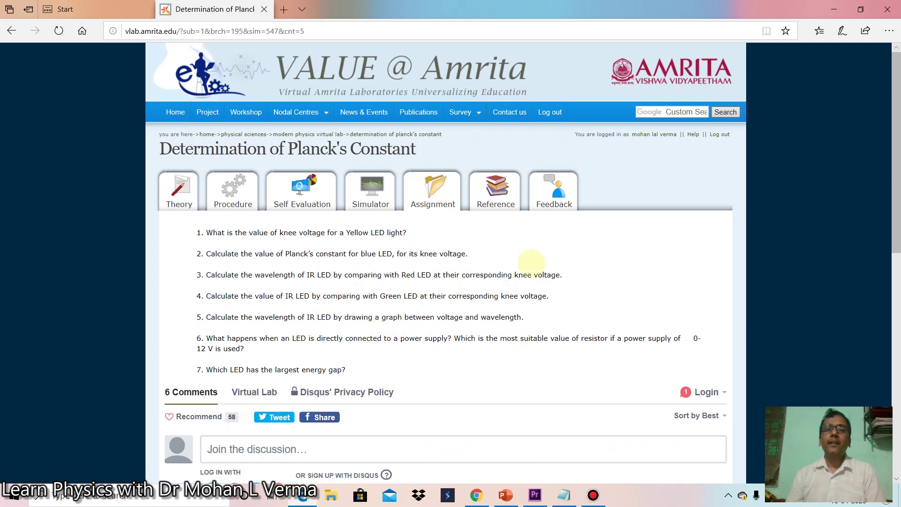
{"action": "left_click", "coordinate": [491, 206]}
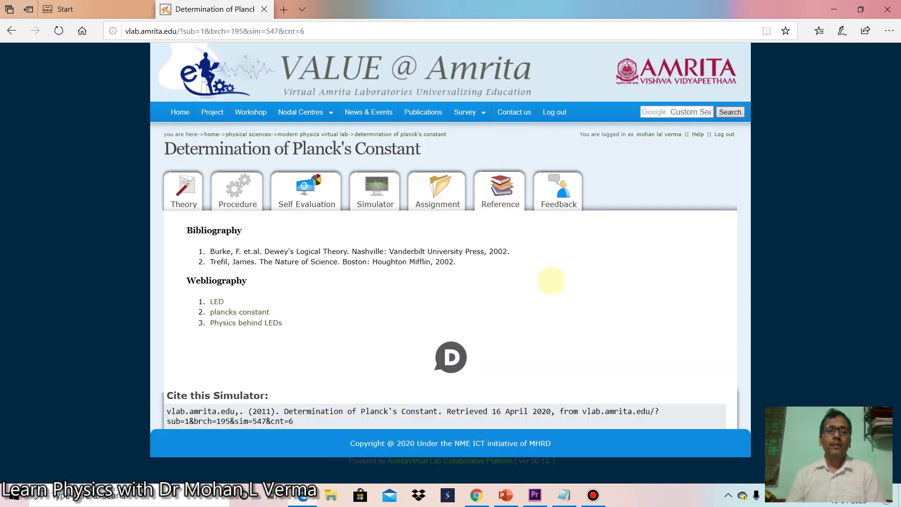